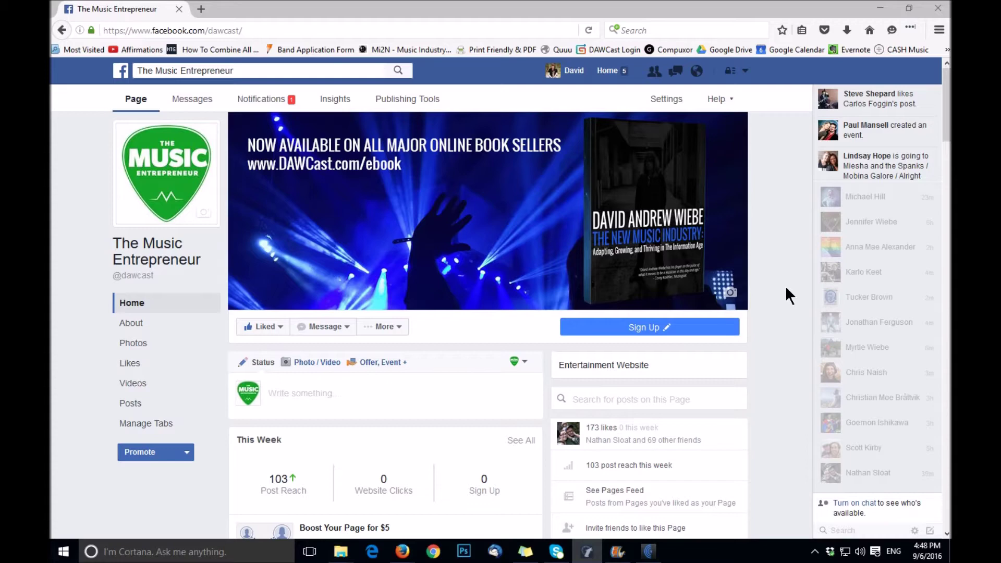
Step: Look through the Music Entrepreneur page's published posts, their reach figures and the sidebar sections for a post to promote
scroll(785, 286, "down", 3)
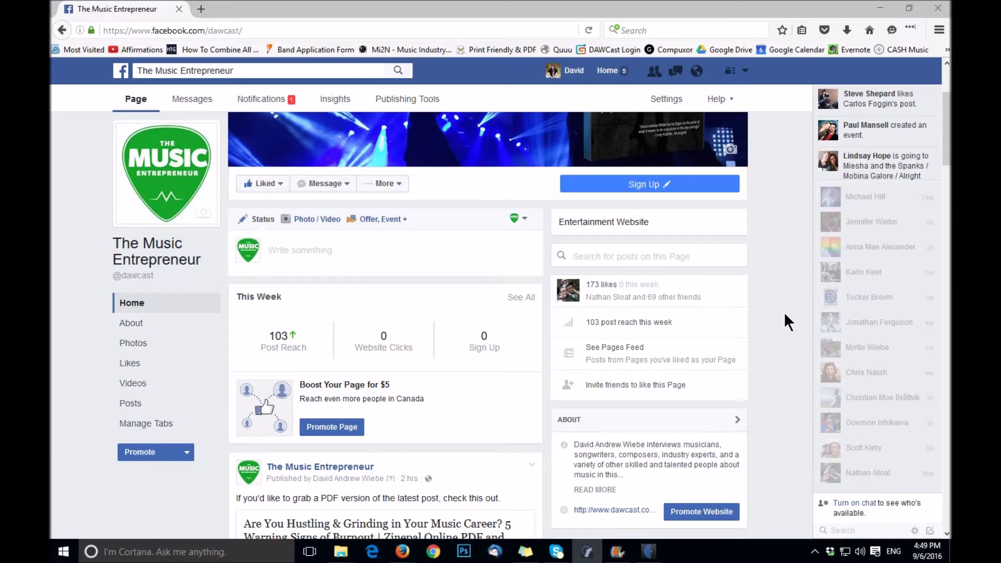
scroll(784, 312, "down", 3)
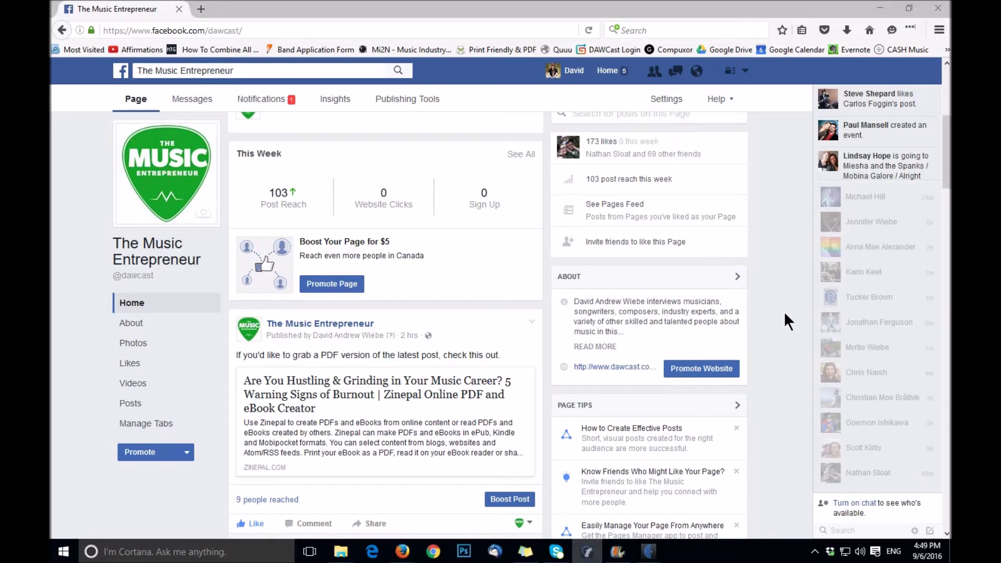
scroll(786, 321, "down", 6)
scroll(786, 321, "up", 3)
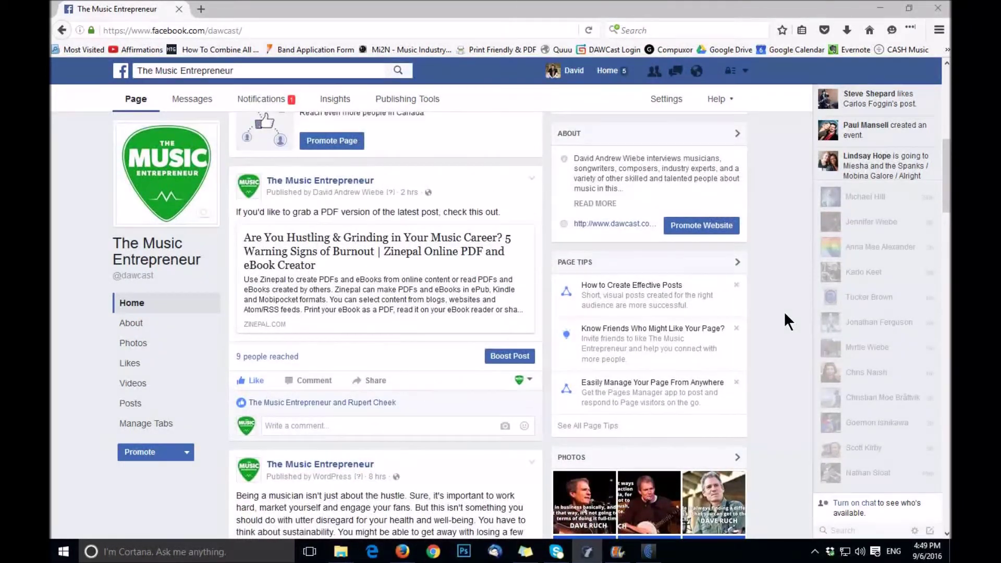
scroll(784, 313, "down", 10)
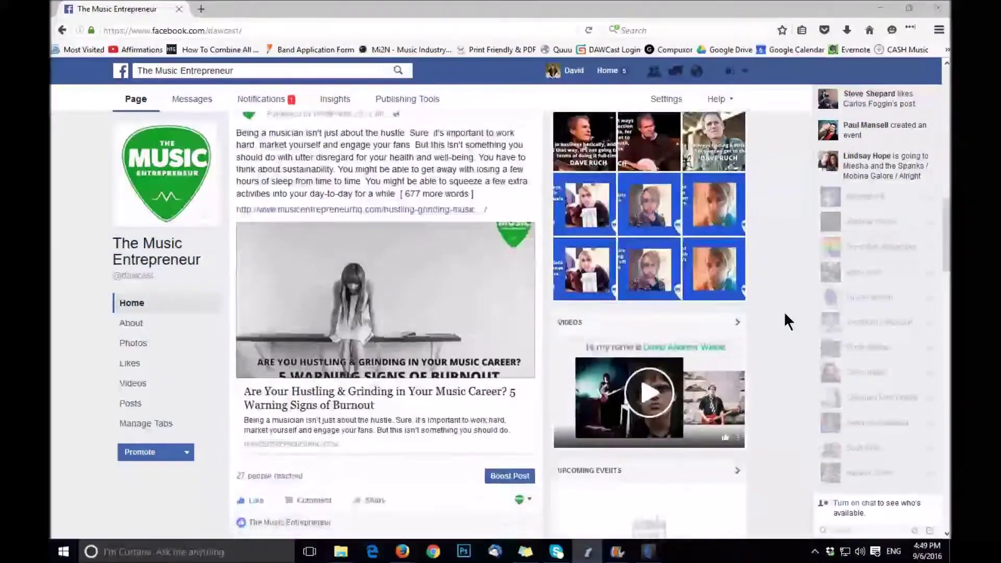
scroll(784, 312, "down", 8)
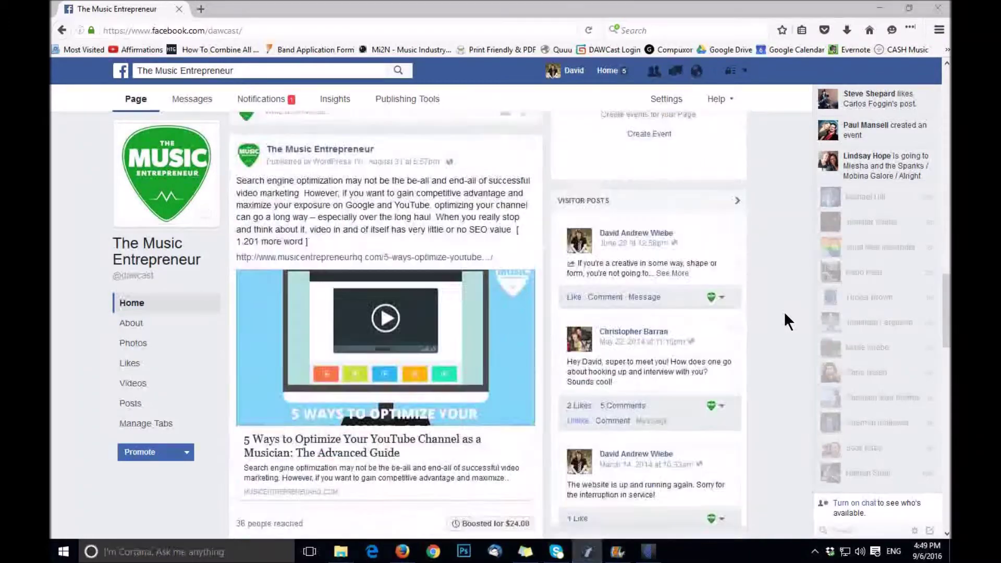
scroll(784, 314, "down", 7)
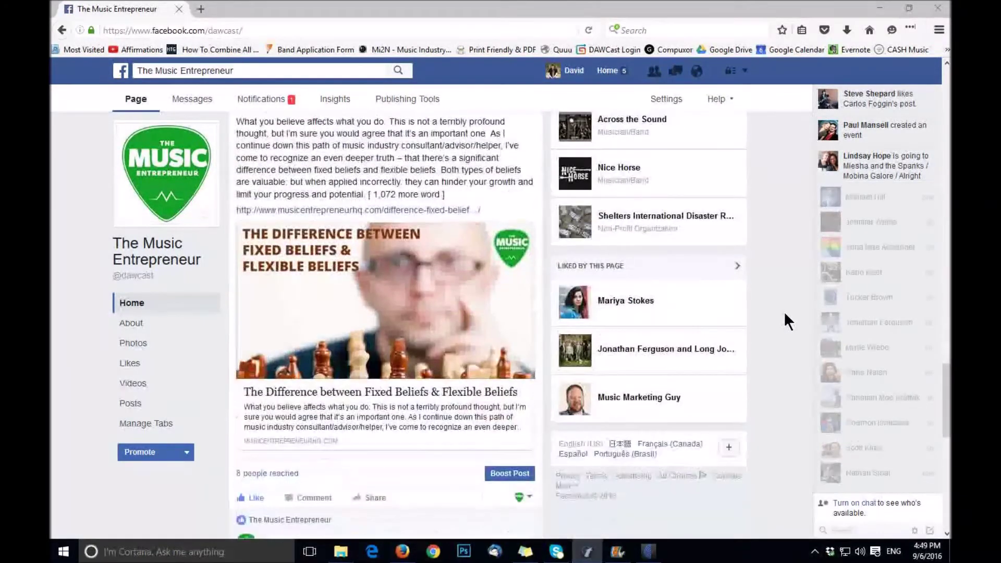
scroll(784, 311, "down", 11)
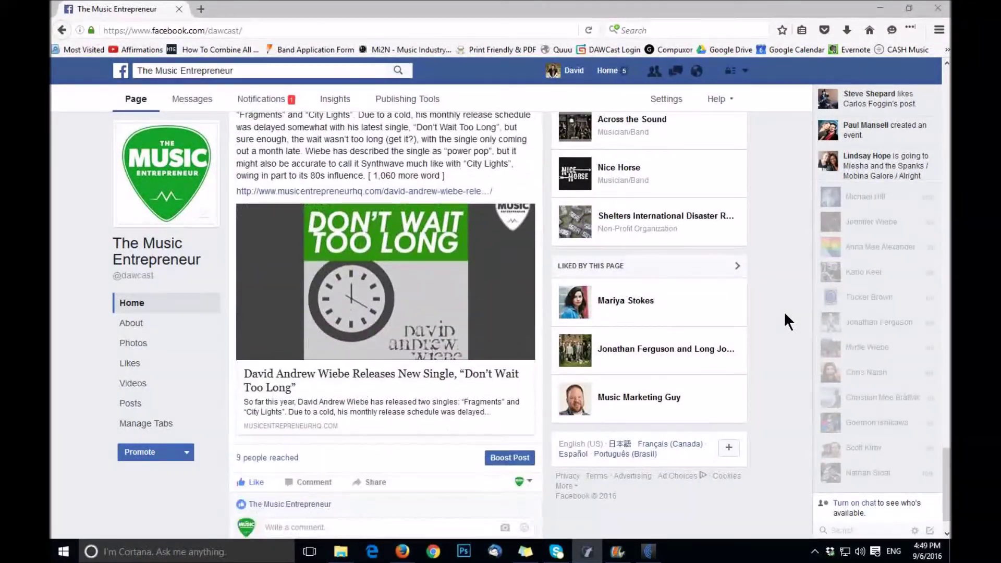
scroll(783, 311, "up", 10)
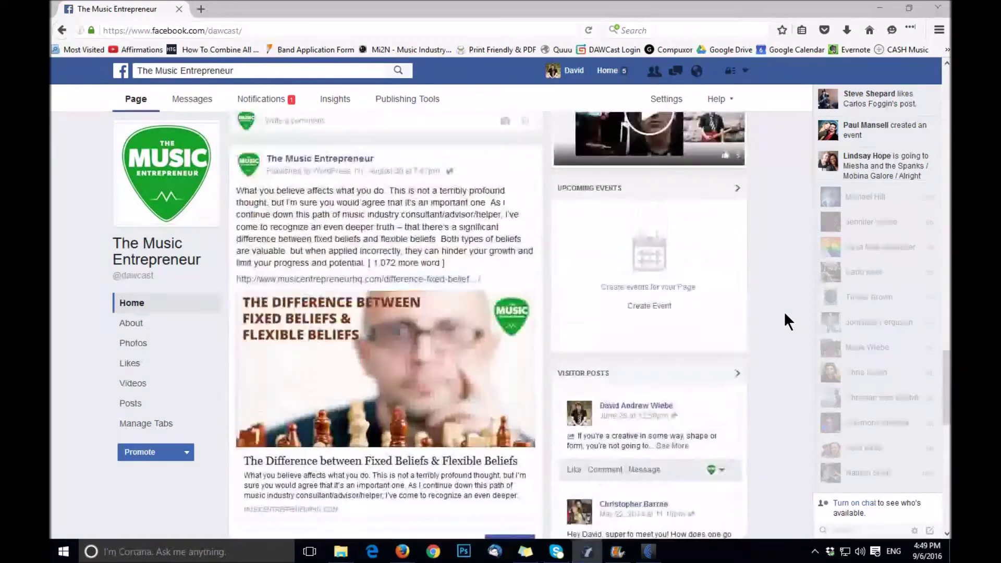
scroll(784, 311, "up", 4)
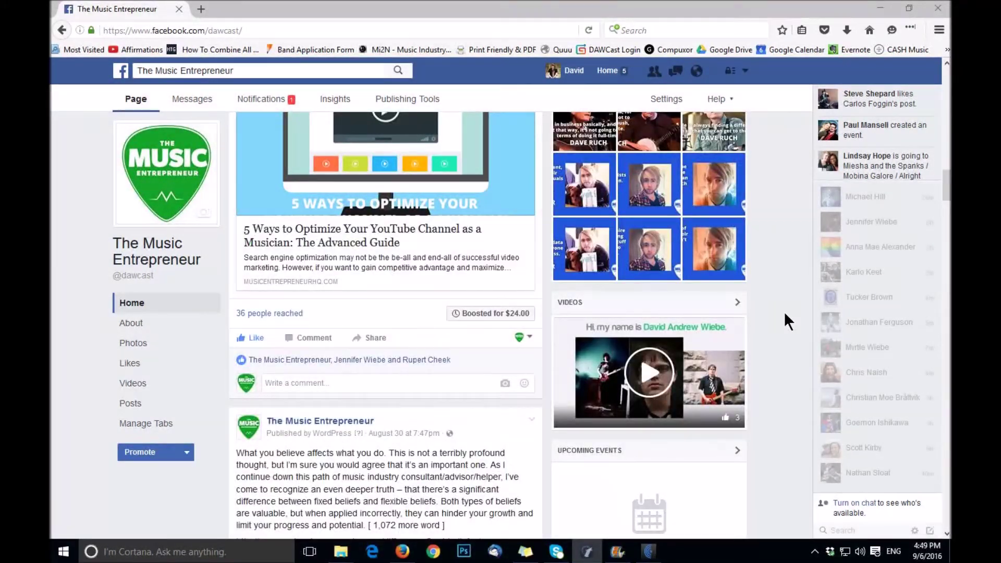
scroll(784, 311, "up", 3)
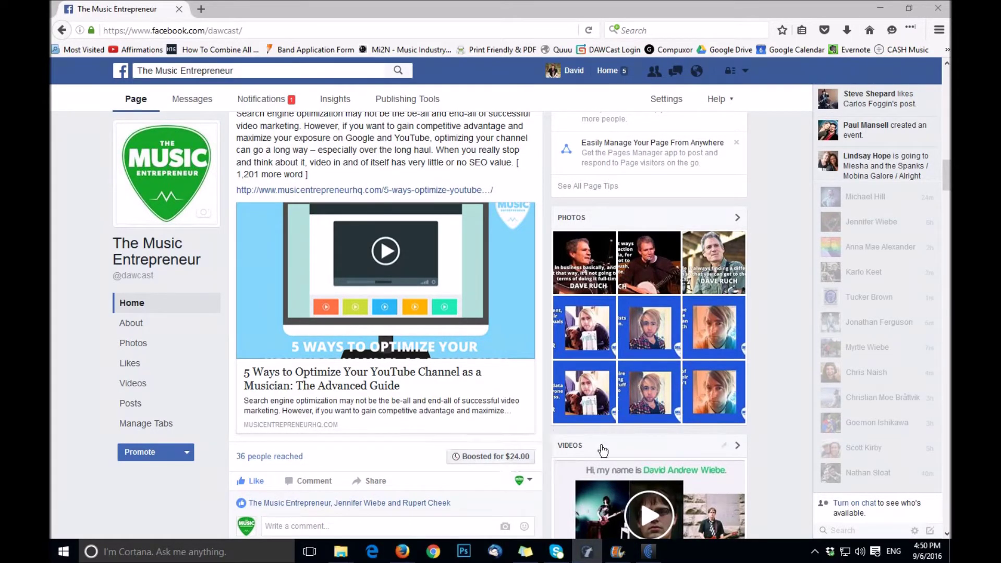
scroll(771, 376, "up", 5)
scroll(767, 377, "up", 5)
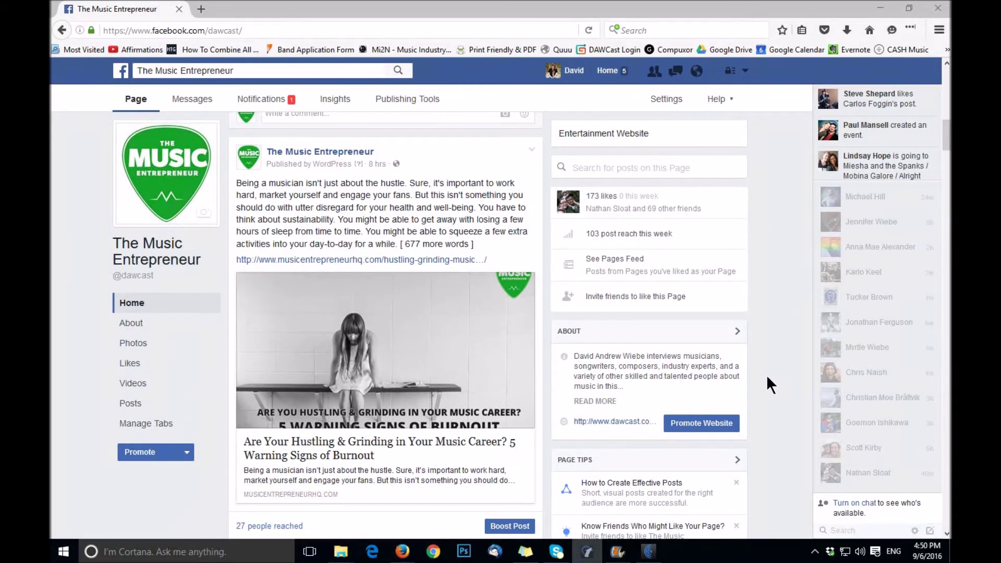
Step: Open the boost settings for the "5 Warning Signs of Burnout" post, compare the audiences and choose "Lookalike (CA, 1%) - The Music Entrepreneur"
scroll(768, 377, "down", 3)
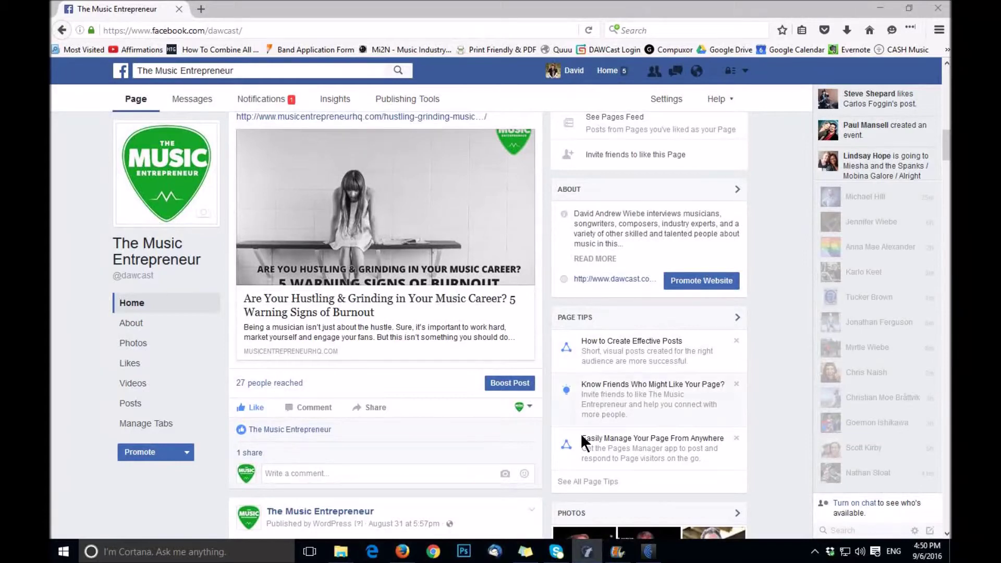
left_click(509, 389)
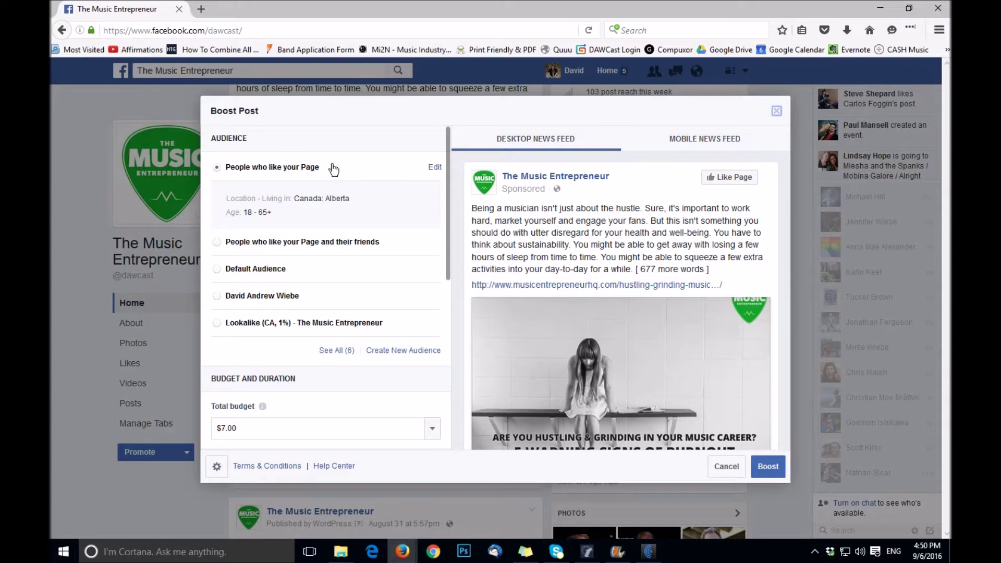
left_click(350, 247)
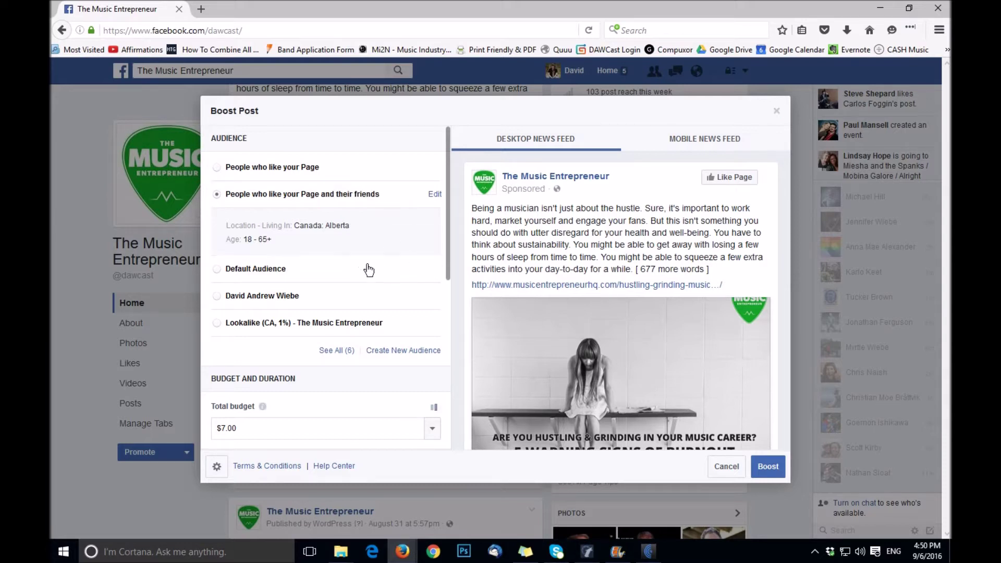
left_click(334, 278)
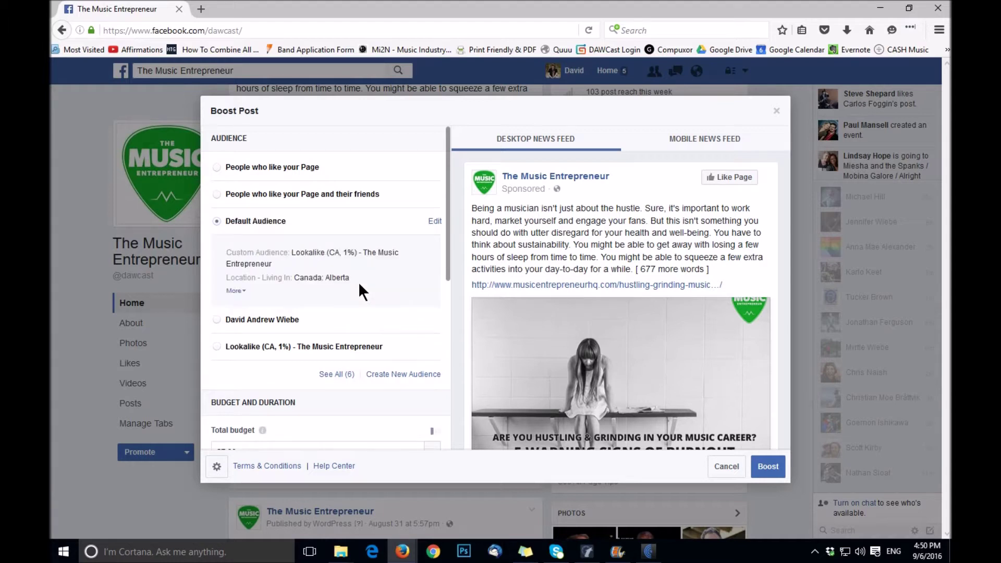
left_click(302, 320)
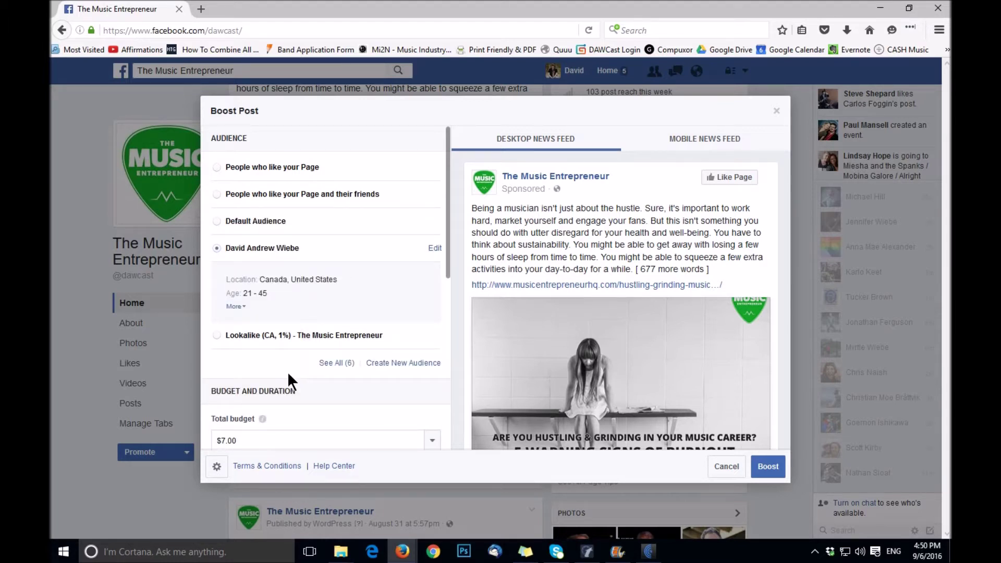
left_click(248, 336)
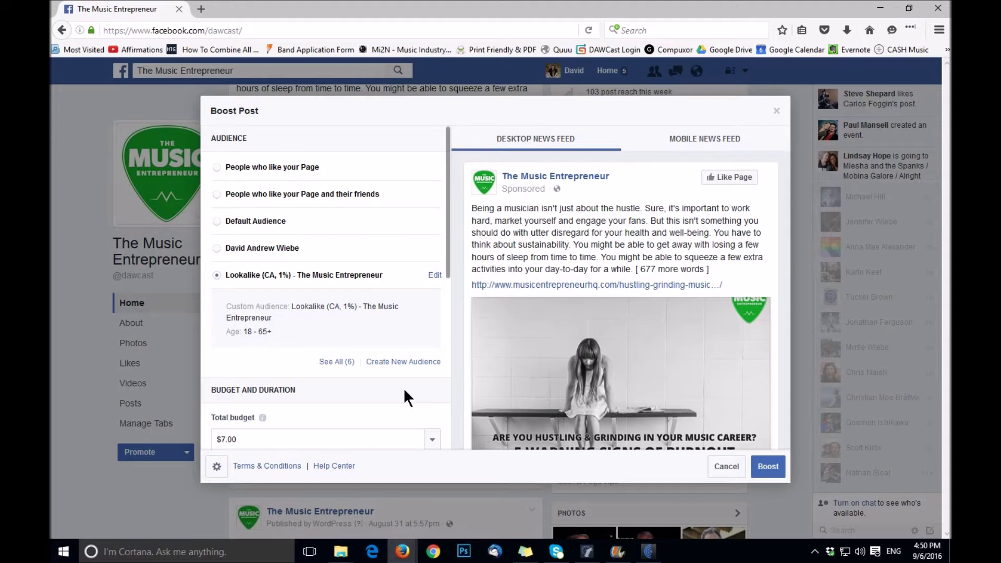
left_click(310, 196)
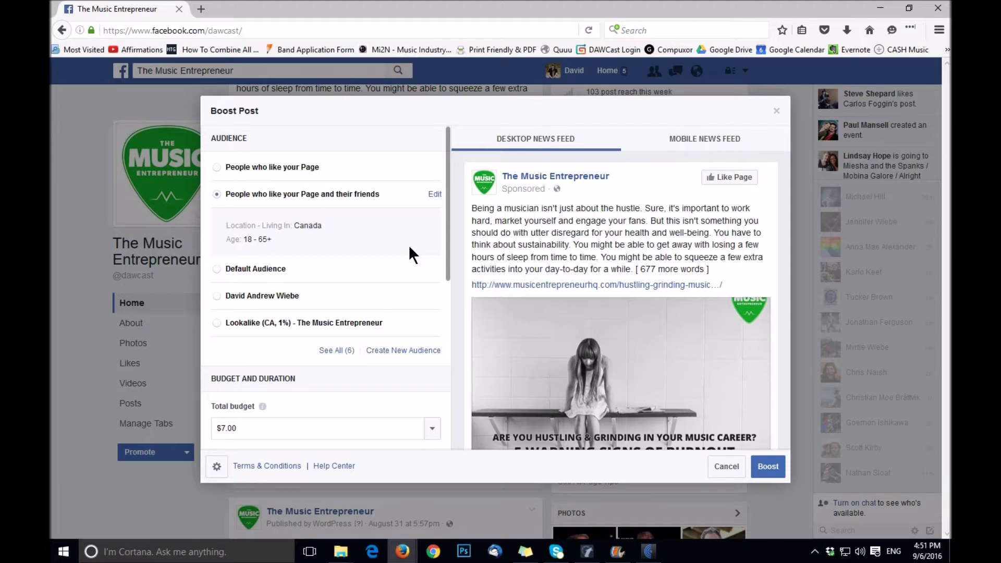
left_click(233, 323)
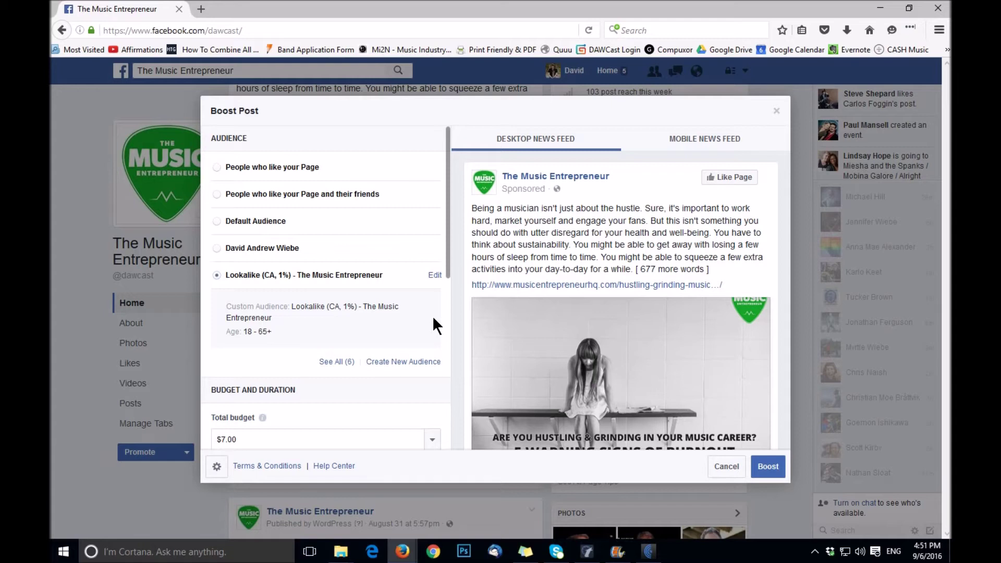
Step: Compare the boost duration options, set the duration to 14 days and view the end-date calendar
scroll(433, 323, "down", 5)
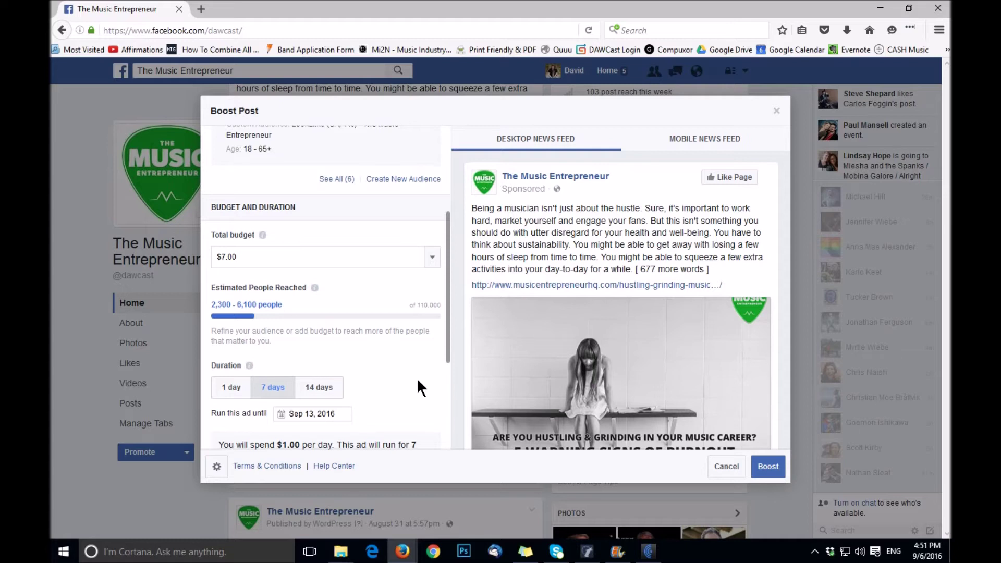
scroll(418, 380, "down", 1)
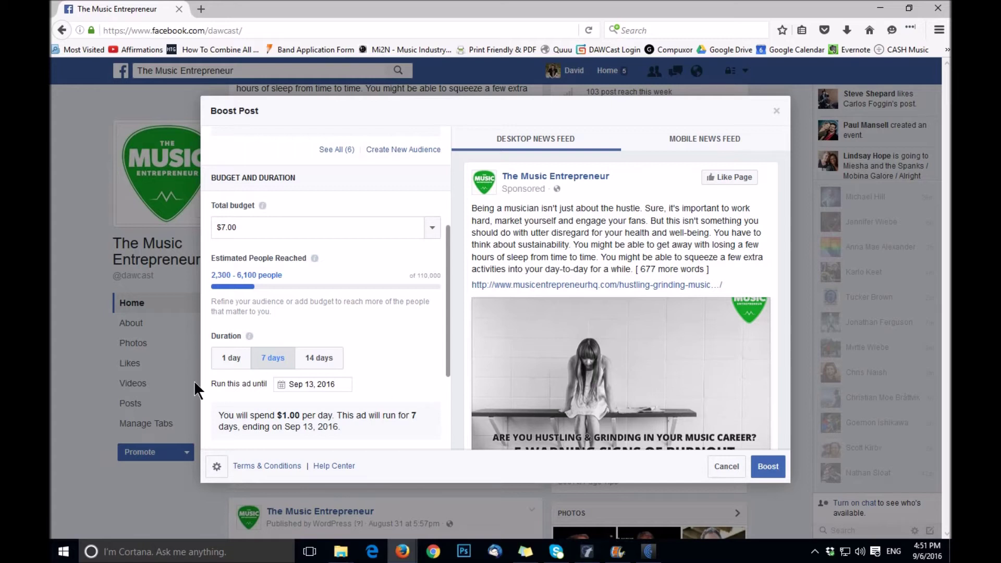
left_click(231, 357)
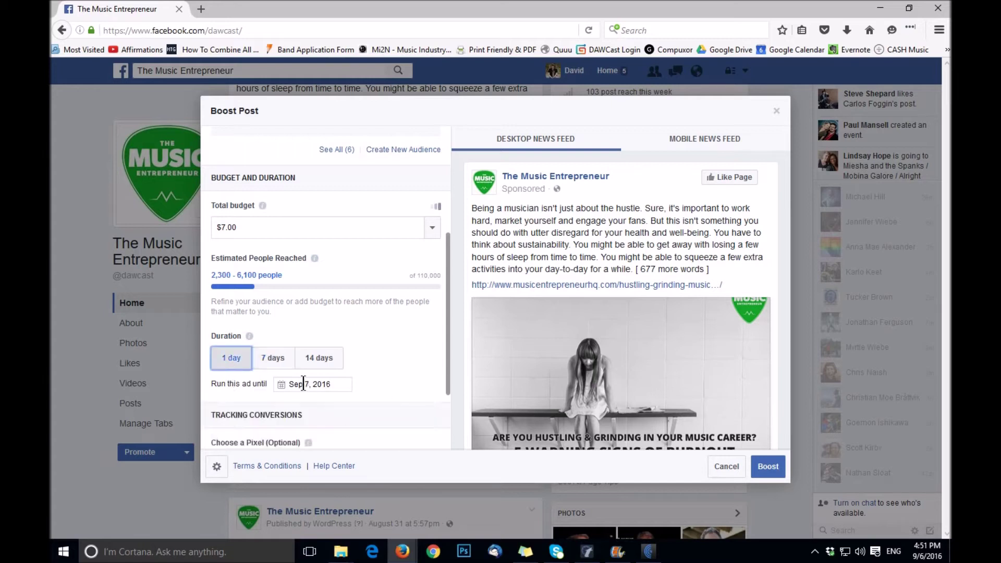
left_click(273, 362)
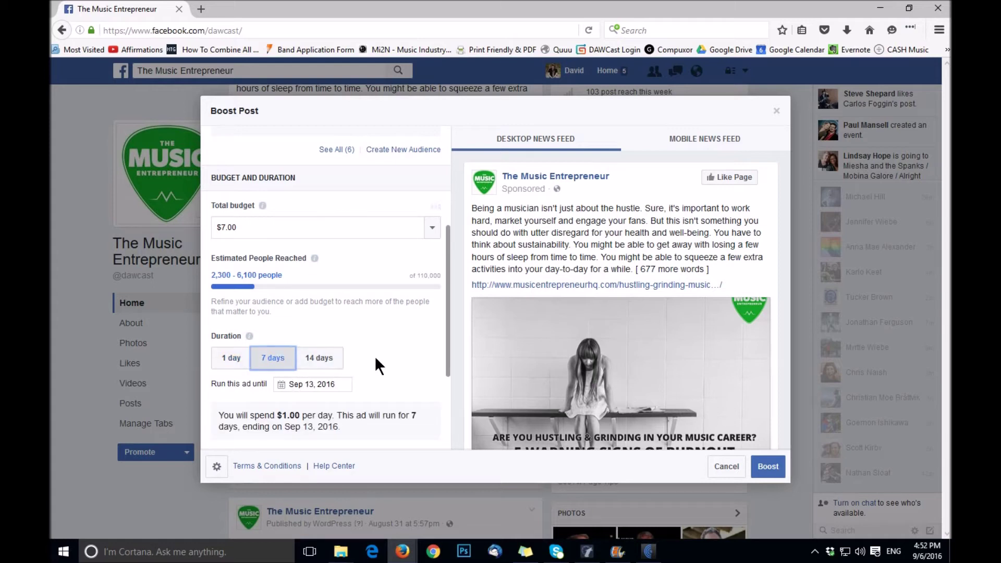
left_click(339, 358)
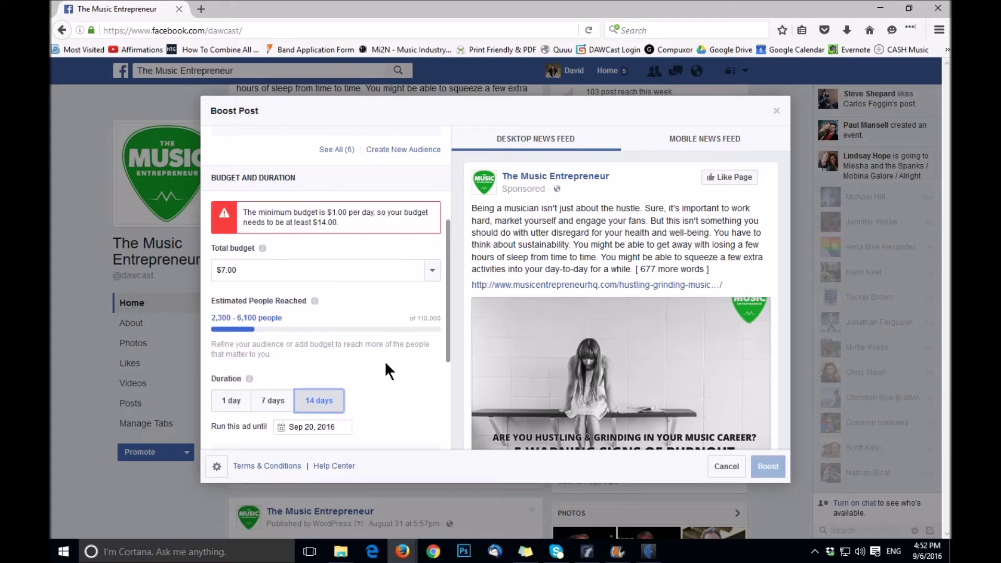
scroll(391, 362, "down", 2)
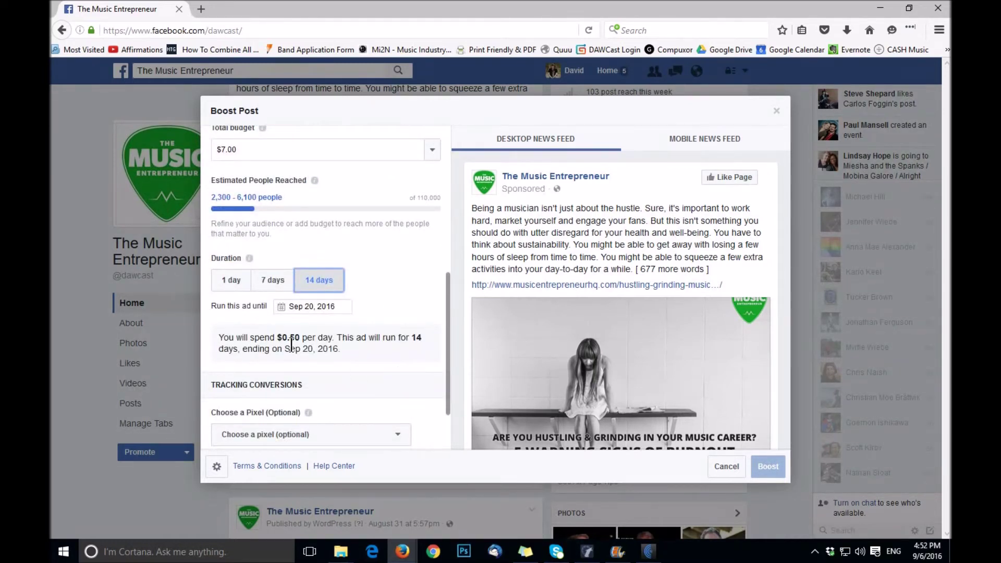
left_click(305, 306)
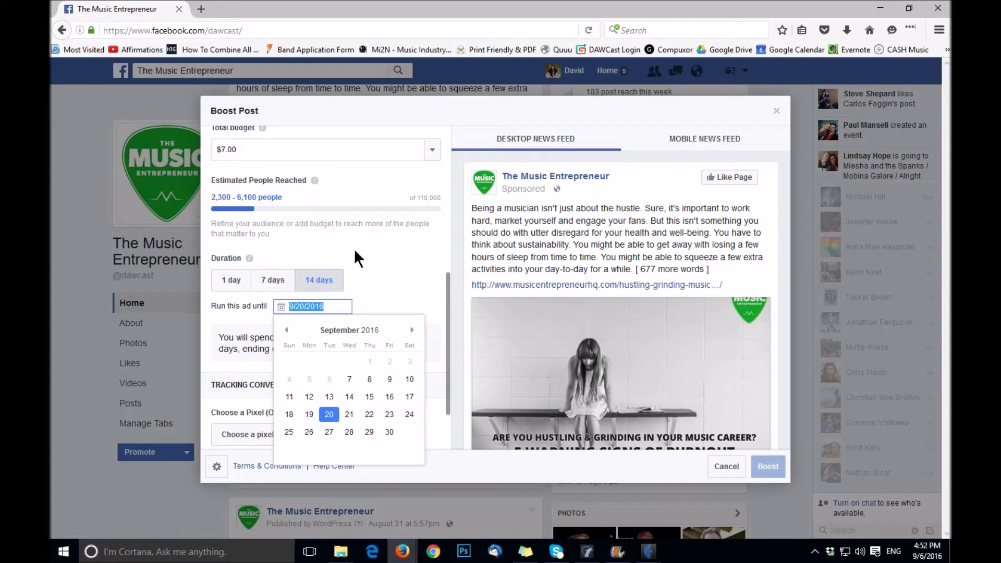
left_click(384, 277)
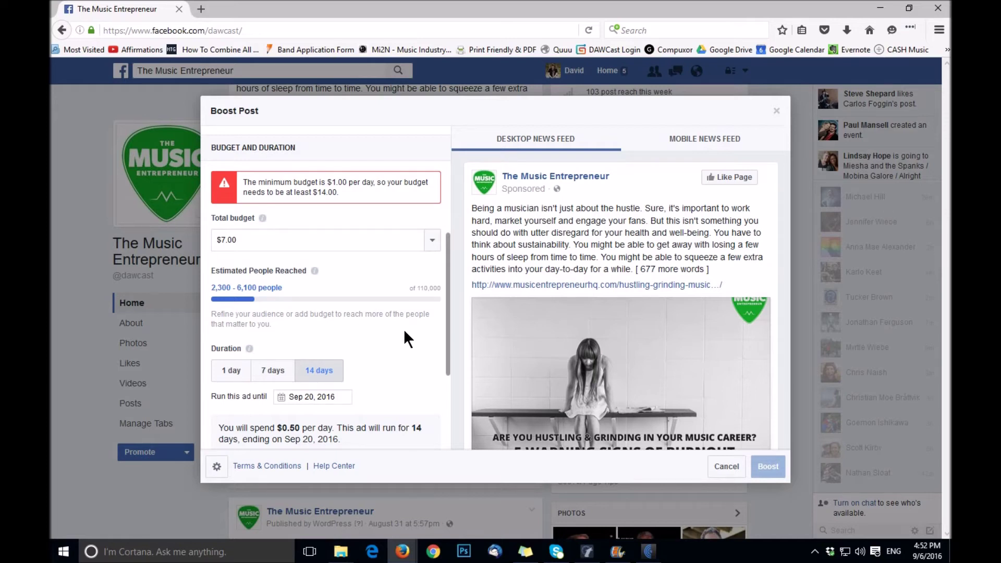
Step: Set the boost's total budget to $14.00
left_click(229, 238)
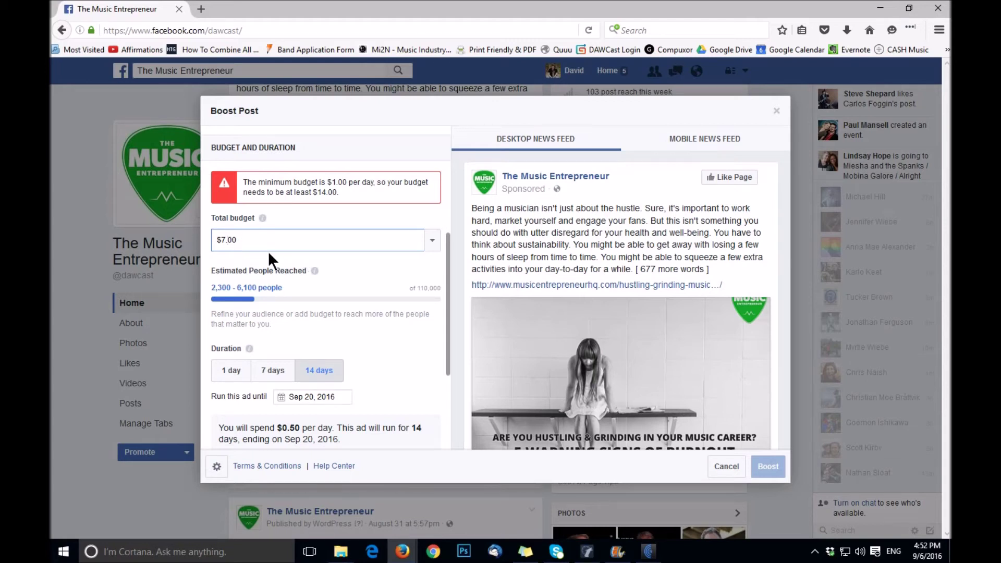
key("BackSpace")
type("14")
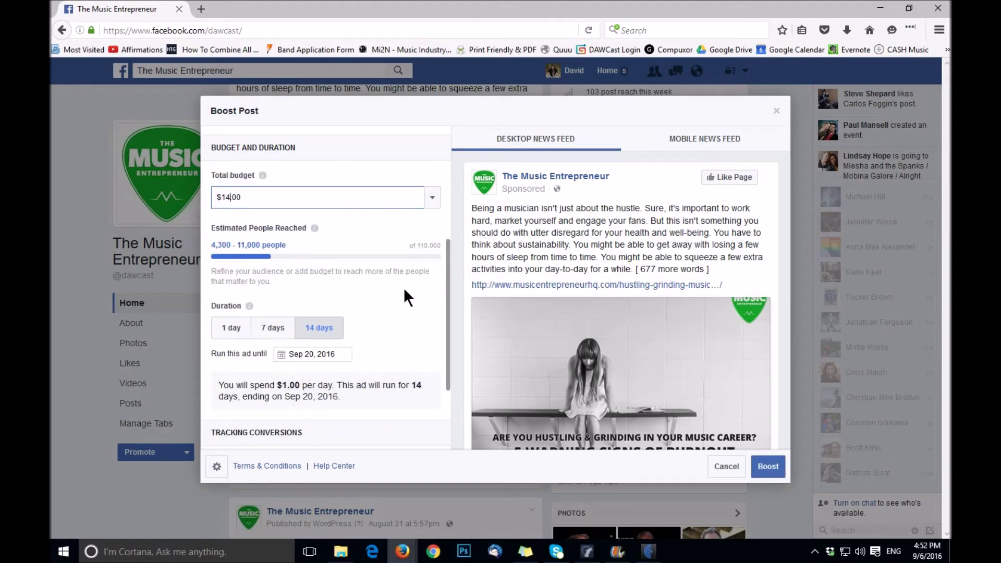
scroll(396, 289, "up", 1)
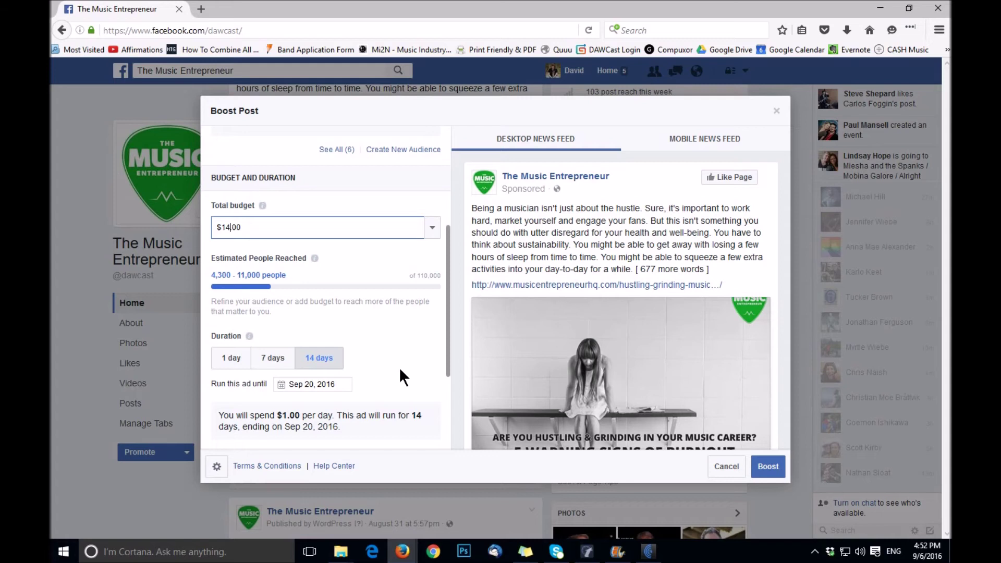
triple_click(228, 227)
left_click_drag(232, 227, 225, 227)
type("4")
scroll(418, 334, "down", 2)
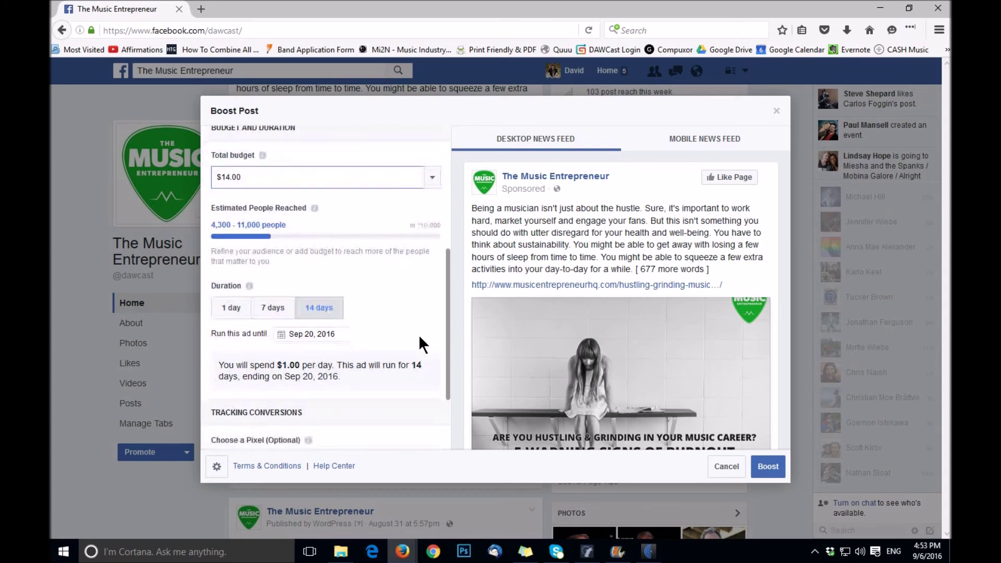